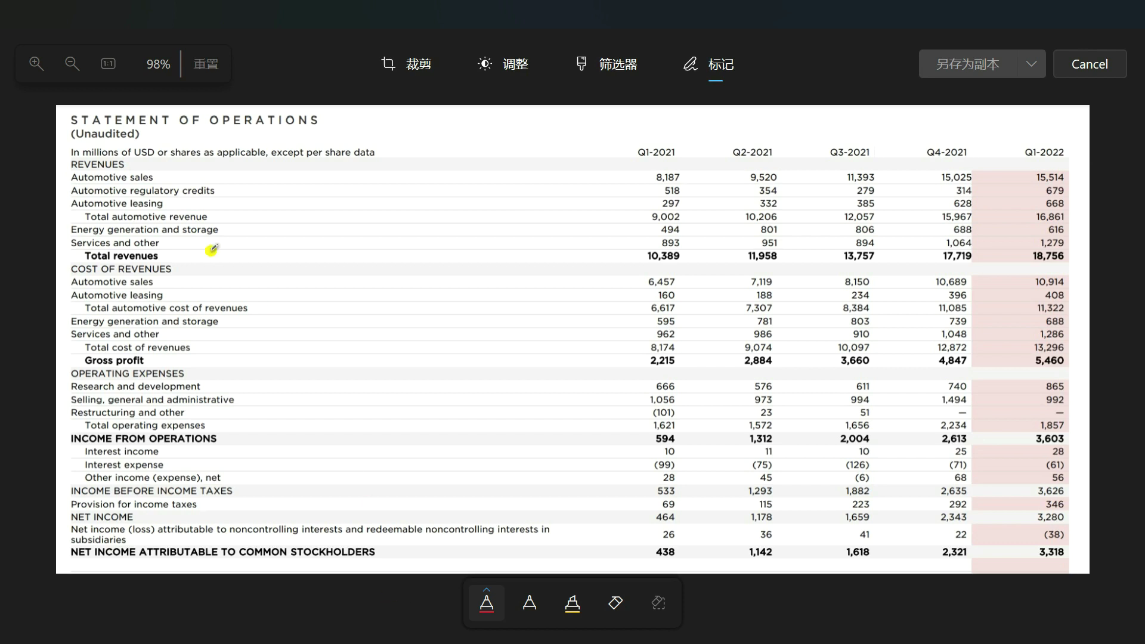
# - Underline in red the statement title, REVENUES, COST OF REVENUES, Gross profit, OPERATING EXPENSES, INCOME FROM OPERATIONS and the NET INCOME part of the last row
pyautogui.click(64, 129)
pyautogui.moveTo(64, 129); pyautogui.dragTo(343, 137)
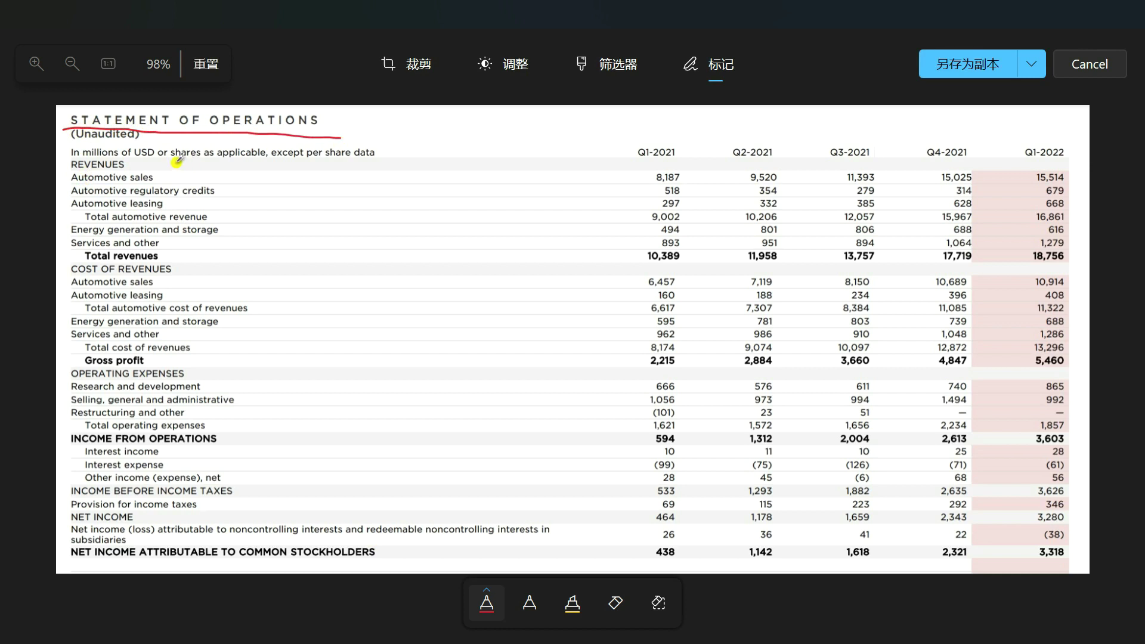
pyautogui.moveTo(59, 174); pyautogui.dragTo(129, 173)
pyautogui.moveTo(63, 278); pyautogui.dragTo(181, 284)
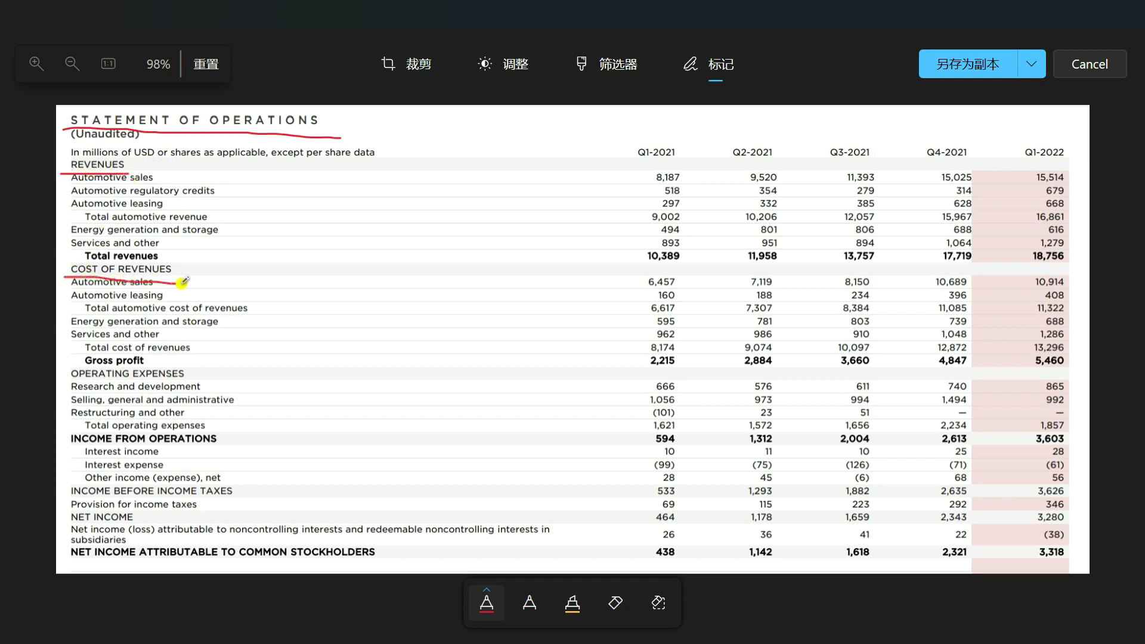
pyautogui.moveTo(76, 368); pyautogui.dragTo(164, 365)
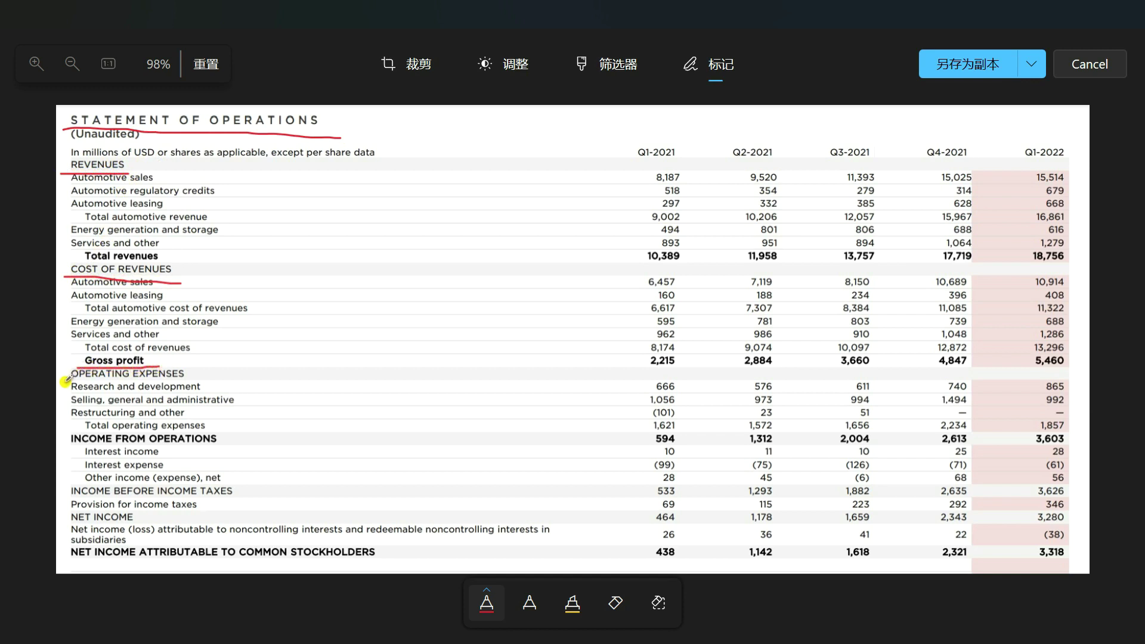
pyautogui.moveTo(64, 385); pyautogui.dragTo(195, 381)
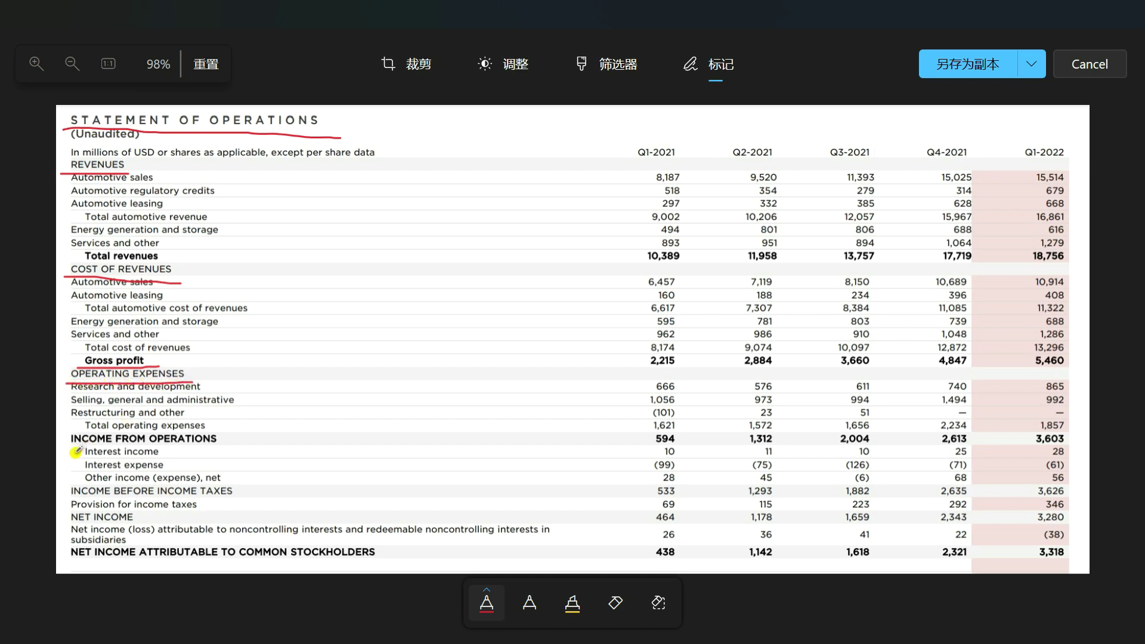
pyautogui.moveTo(62, 446); pyautogui.dragTo(227, 446)
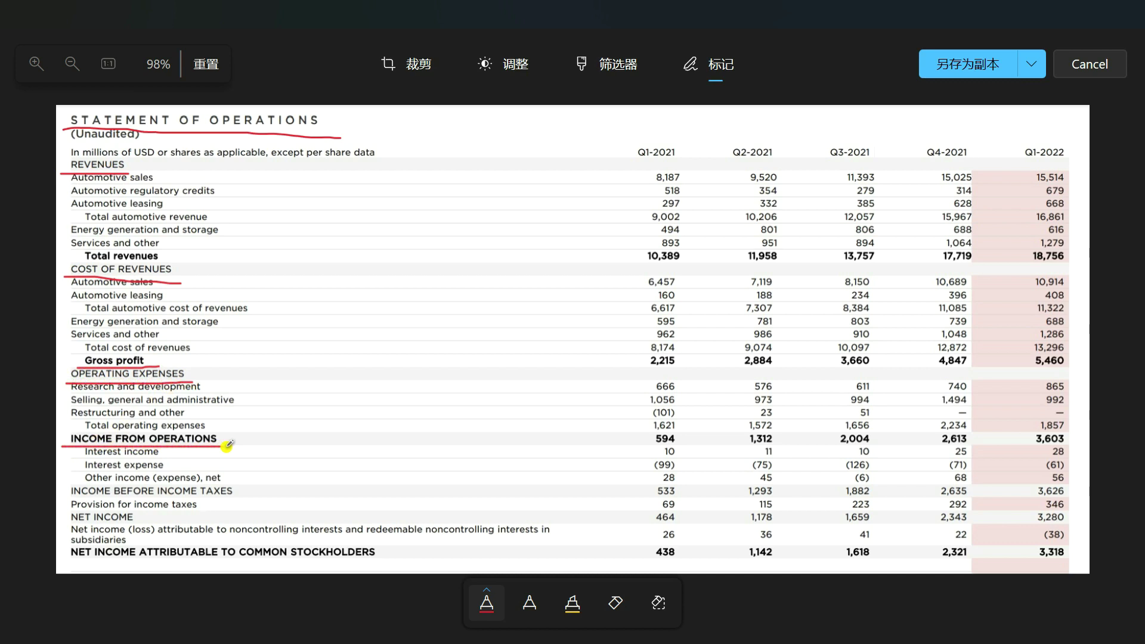
pyautogui.moveTo(64, 561); pyautogui.dragTo(146, 560)
# - Box the REVENUES, COST OF REVENUES and Gross profit labels in red, with arrows pointing at COST OF REVENUES and Gross profit
pyautogui.moveTo(58, 176)
pyautogui.mouseDown()
pyautogui.moveTo(62, 159)
pyautogui.moveTo(136, 152)
pyautogui.moveTo(139, 171)
pyautogui.mouseUp()
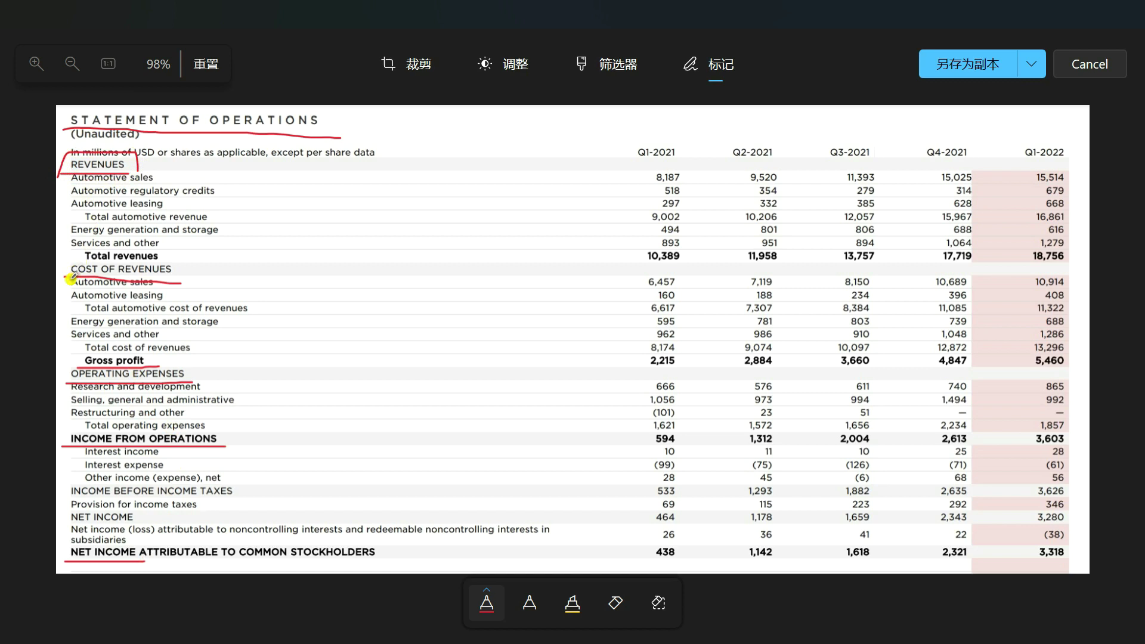
pyautogui.moveTo(60, 279)
pyautogui.mouseDown()
pyautogui.moveTo(69, 254)
pyautogui.moveTo(155, 253)
pyautogui.moveTo(183, 253)
pyautogui.moveTo(181, 291)
pyautogui.mouseUp()
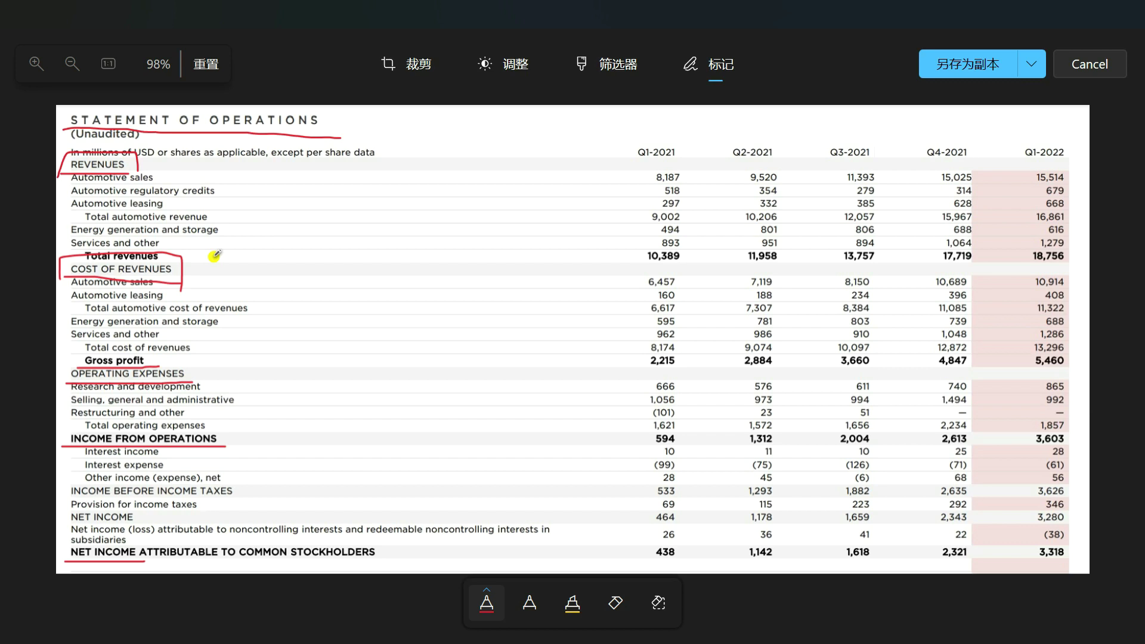
pyautogui.moveTo(231, 230)
pyautogui.mouseDown()
pyautogui.moveTo(171, 259)
pyautogui.moveTo(206, 263)
pyautogui.mouseUp()
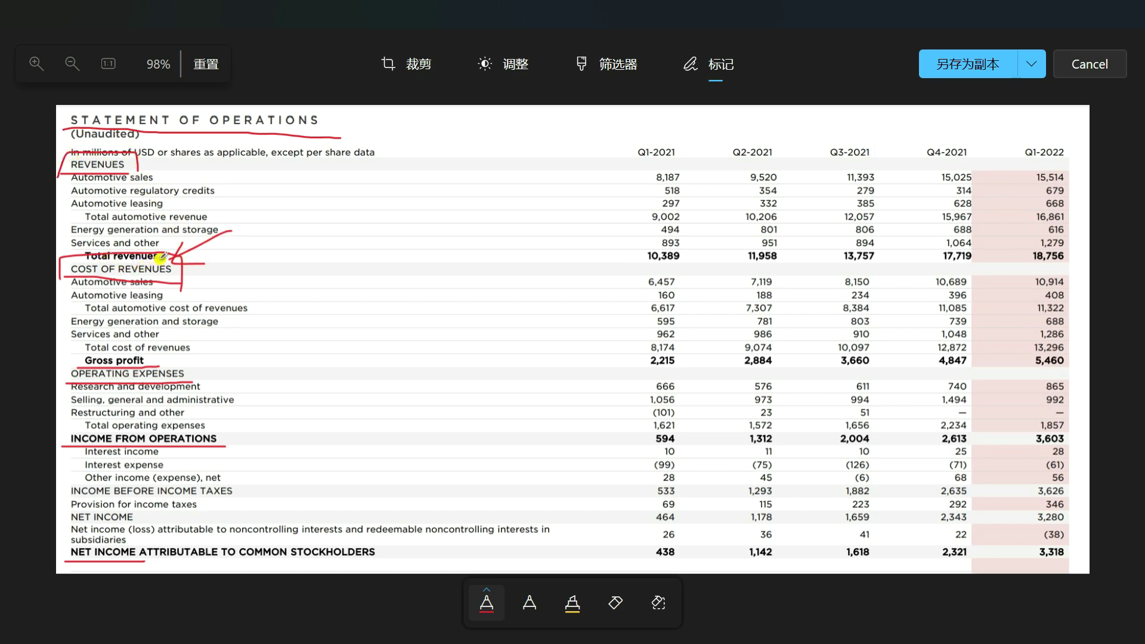
pyautogui.moveTo(78, 368)
pyautogui.mouseDown()
pyautogui.moveTo(105, 352)
pyautogui.moveTo(162, 353)
pyautogui.moveTo(159, 368)
pyautogui.mouseUp()
pyautogui.moveTo(234, 338)
pyautogui.mouseDown()
pyautogui.moveTo(177, 360)
pyautogui.moveTo(189, 361)
pyautogui.mouseUp()
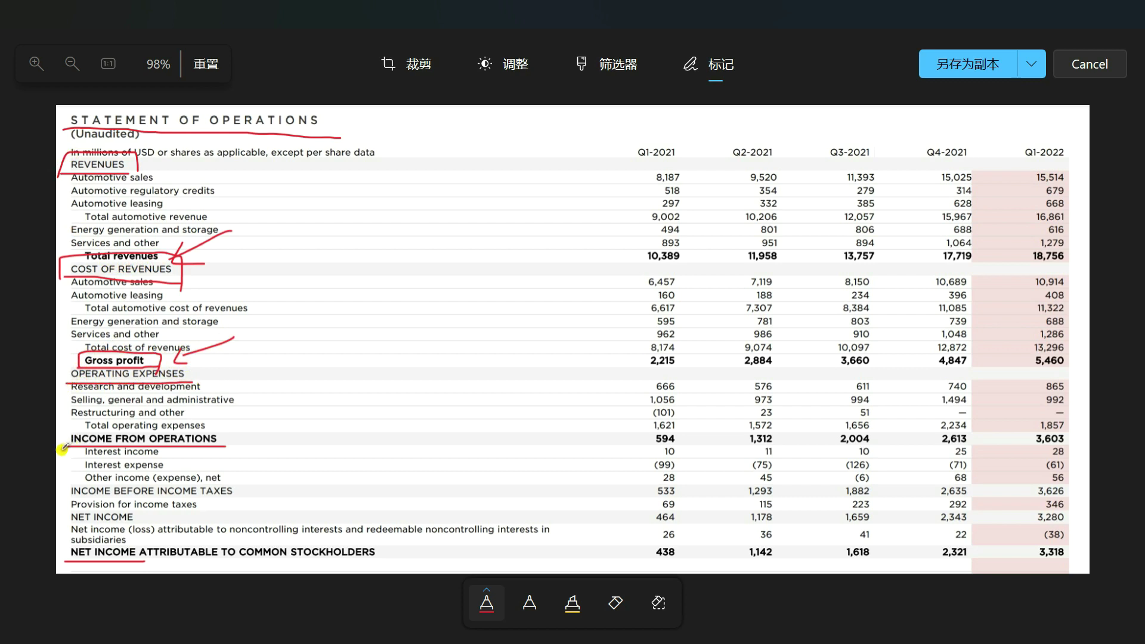
# - Box INCOME FROM OPERATIONS and OPERATING EXPENSES, and connect operating income to NET INCOME with a downward arrow and a wavy bracket
pyautogui.moveTo(57, 446)
pyautogui.mouseDown()
pyautogui.moveTo(167, 422)
pyautogui.moveTo(220, 424)
pyautogui.moveTo(222, 444)
pyautogui.mouseUp()
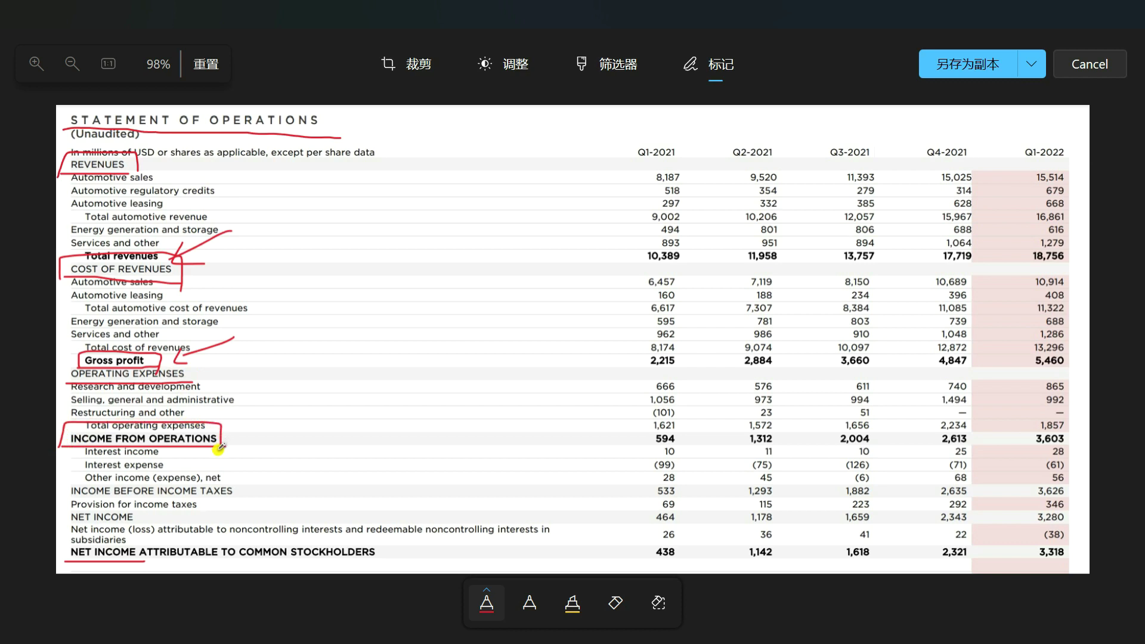
pyautogui.moveTo(62, 388)
pyautogui.mouseDown()
pyautogui.moveTo(63, 376)
pyautogui.moveTo(108, 367)
pyautogui.moveTo(186, 377)
pyautogui.mouseUp()
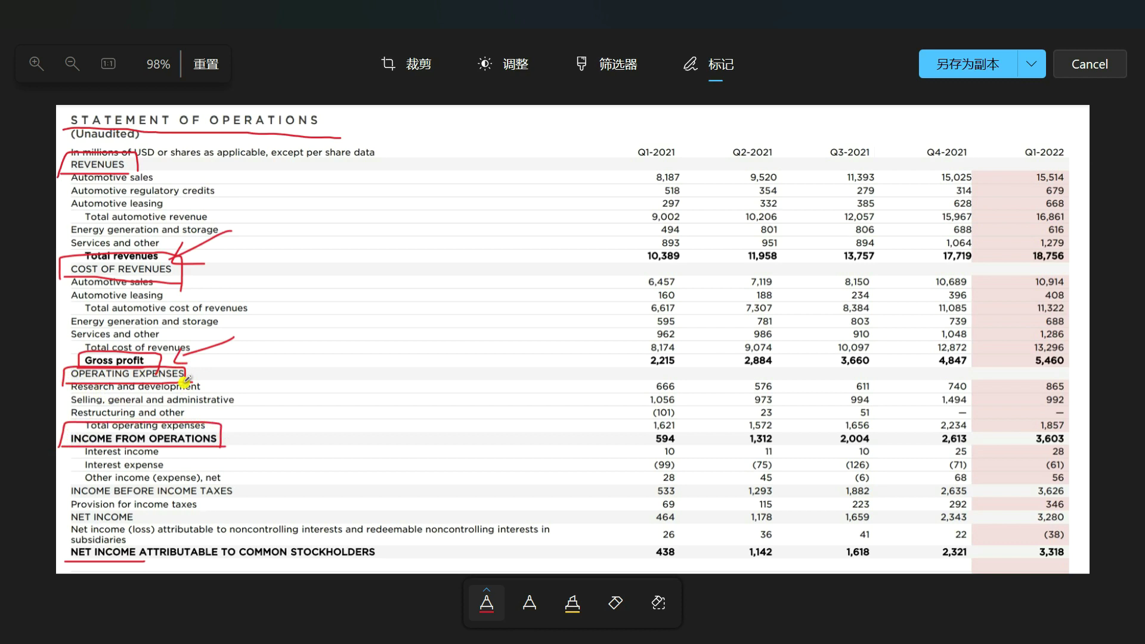
pyautogui.moveTo(89, 494)
pyautogui.mouseDown()
pyautogui.moveTo(89, 541)
pyautogui.moveTo(97, 525)
pyautogui.mouseUp()
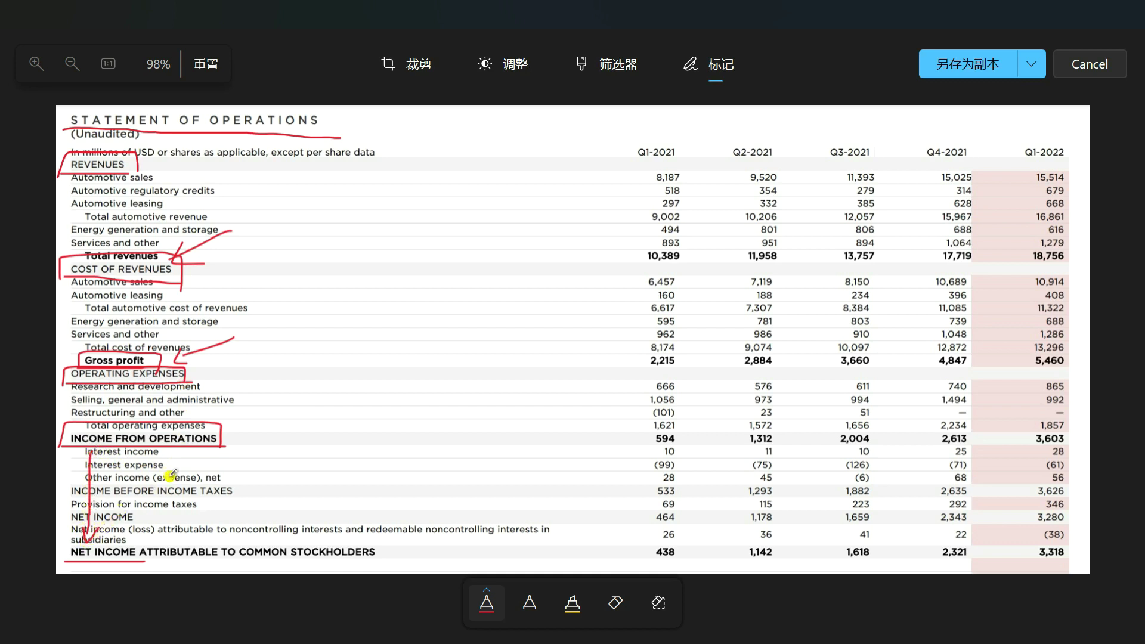
pyautogui.moveTo(250, 447); pyautogui.dragTo(254, 536)
# - Box the Q1-2022 total revenues and total cost of revenues figures, and underline the gross profit figure below them
pyautogui.moveTo(1027, 263); pyautogui.dragTo(1067, 263)
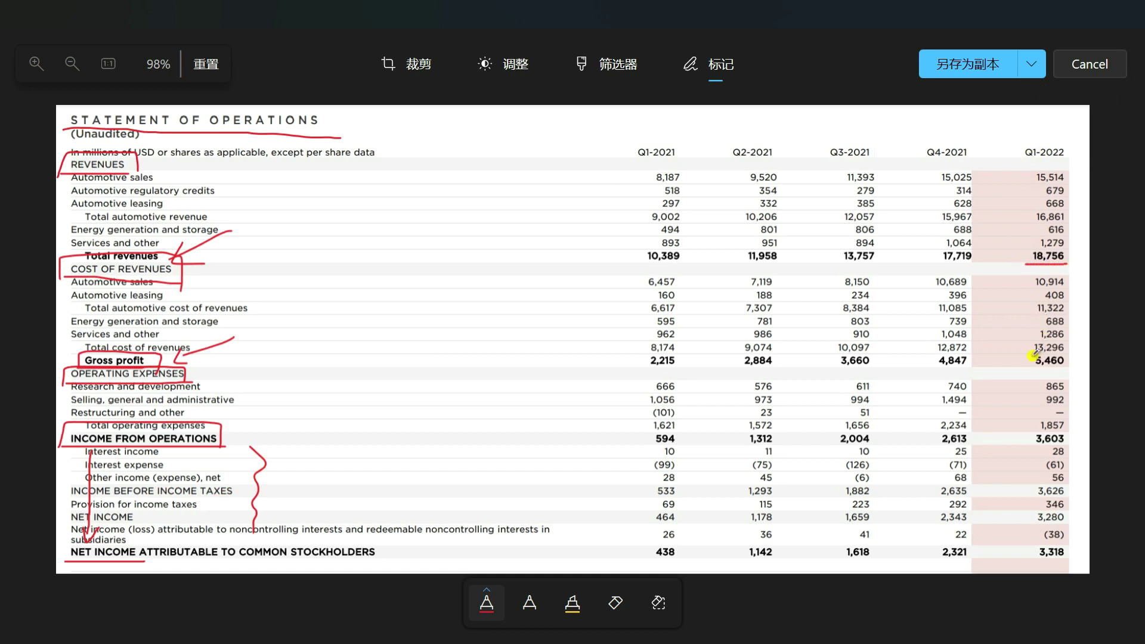
pyautogui.moveTo(1030, 354); pyautogui.dragTo(1065, 354)
pyautogui.moveTo(1027, 267)
pyautogui.mouseDown()
pyautogui.moveTo(1042, 243)
pyautogui.moveTo(1067, 243)
pyautogui.moveTo(1076, 271)
pyautogui.mouseUp()
pyautogui.moveTo(1028, 356)
pyautogui.mouseDown()
pyautogui.moveTo(1029, 341)
pyautogui.moveTo(1074, 355)
pyautogui.moveTo(1035, 367)
pyautogui.moveTo(1068, 365)
pyautogui.mouseUp()
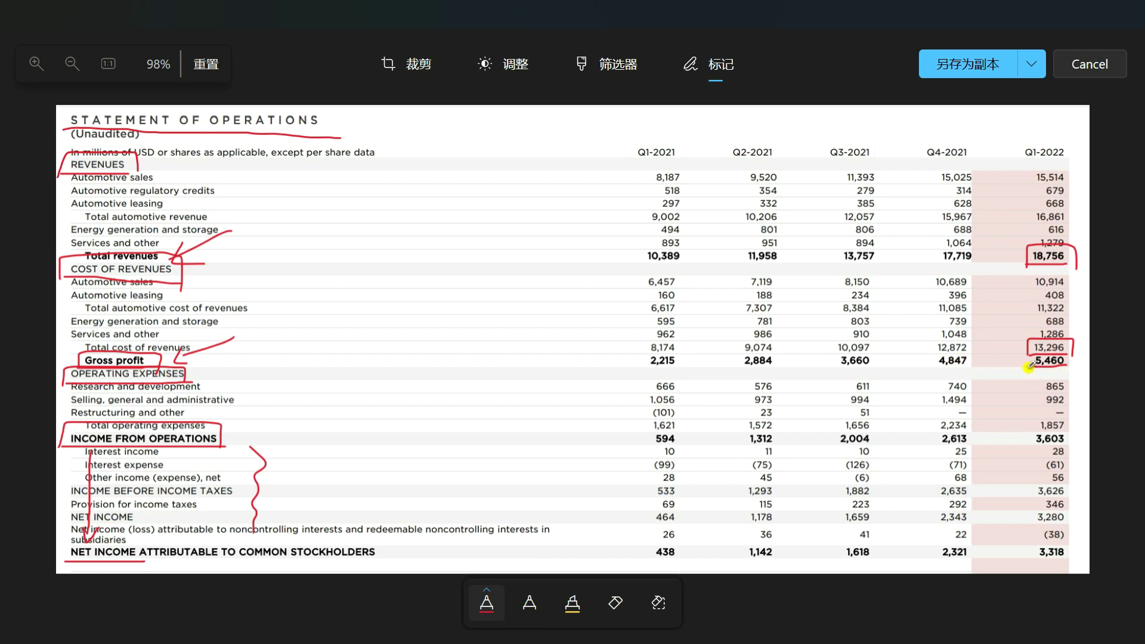
# - Underline the Q1-2022 operating expenses, operating income and final net income figures, and bracket the rows between operating income and net income
pyautogui.moveTo(1038, 433); pyautogui.dragTo(1075, 431)
pyautogui.moveTo(1025, 446); pyautogui.dragTo(1076, 442)
pyautogui.moveTo(1072, 452); pyautogui.dragTo(1073, 544)
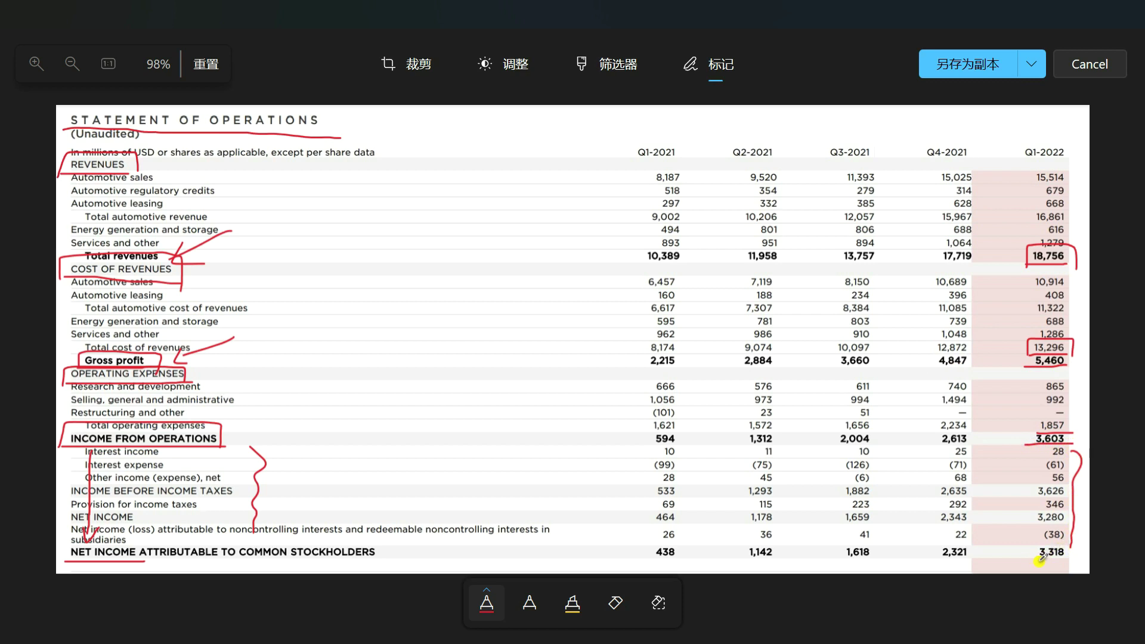
pyautogui.moveTo(1034, 563); pyautogui.dragTo(1070, 561)
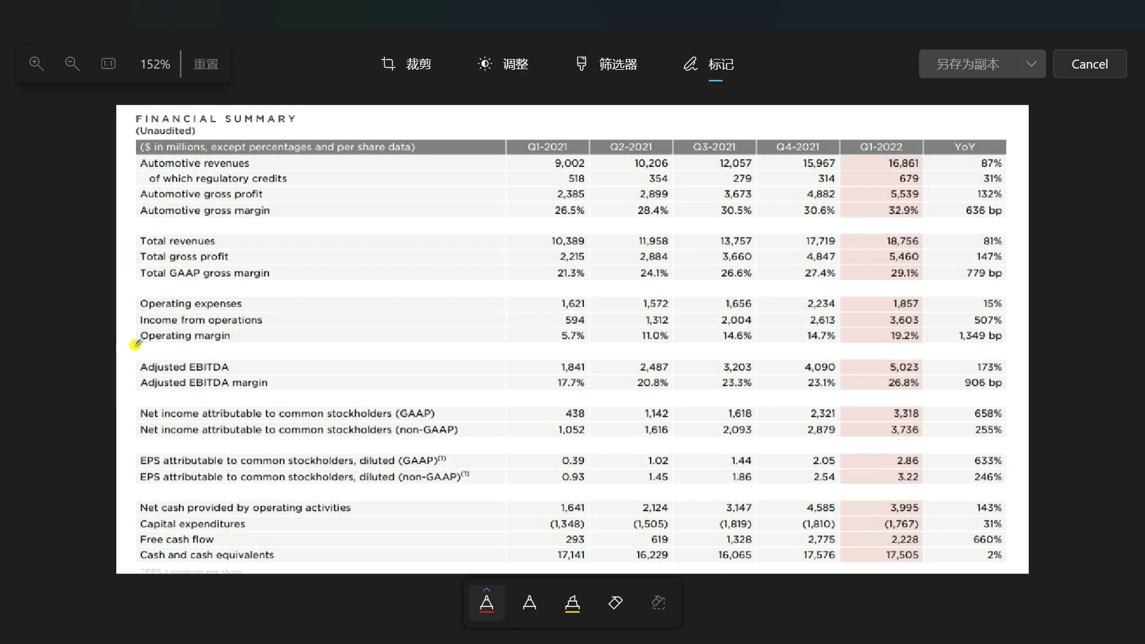
# - In the Financial Summary, underline gross margin, tick total revenues and gross profit, box the Q1-2021 margin, and underline its Q1-2022 and YoY values
pyautogui.moveTo(201, 285); pyautogui.dragTo(300, 285)
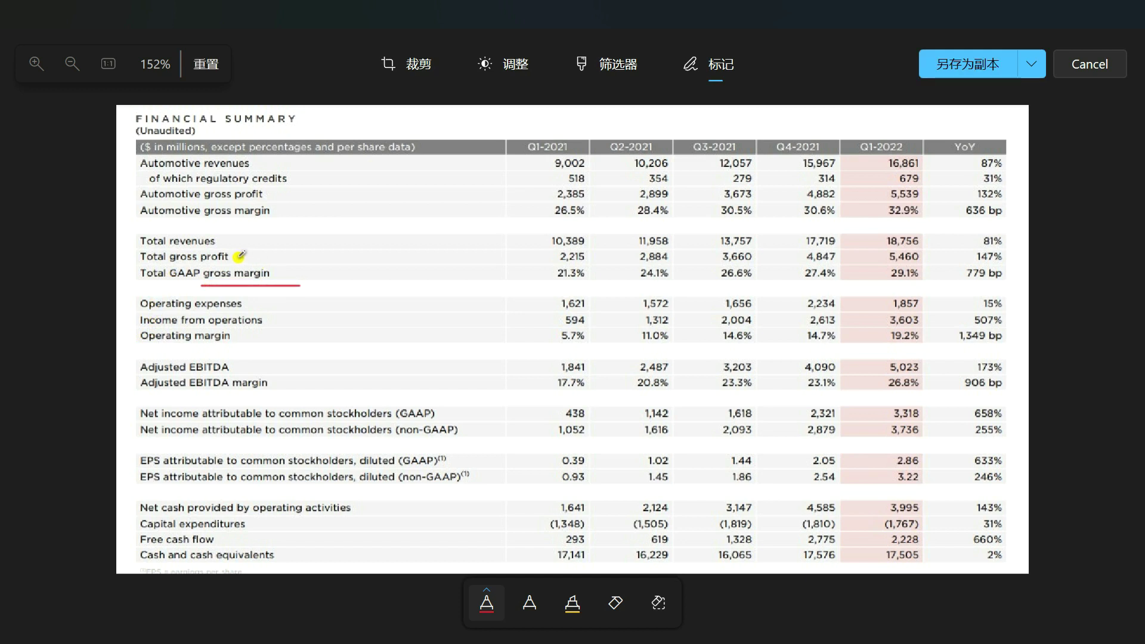
pyautogui.moveTo(239, 255)
pyautogui.mouseDown()
pyautogui.moveTo(264, 260)
pyautogui.moveTo(237, 244)
pyautogui.moveTo(266, 229)
pyautogui.mouseUp()
pyautogui.moveTo(551, 285); pyautogui.dragTo(582, 279)
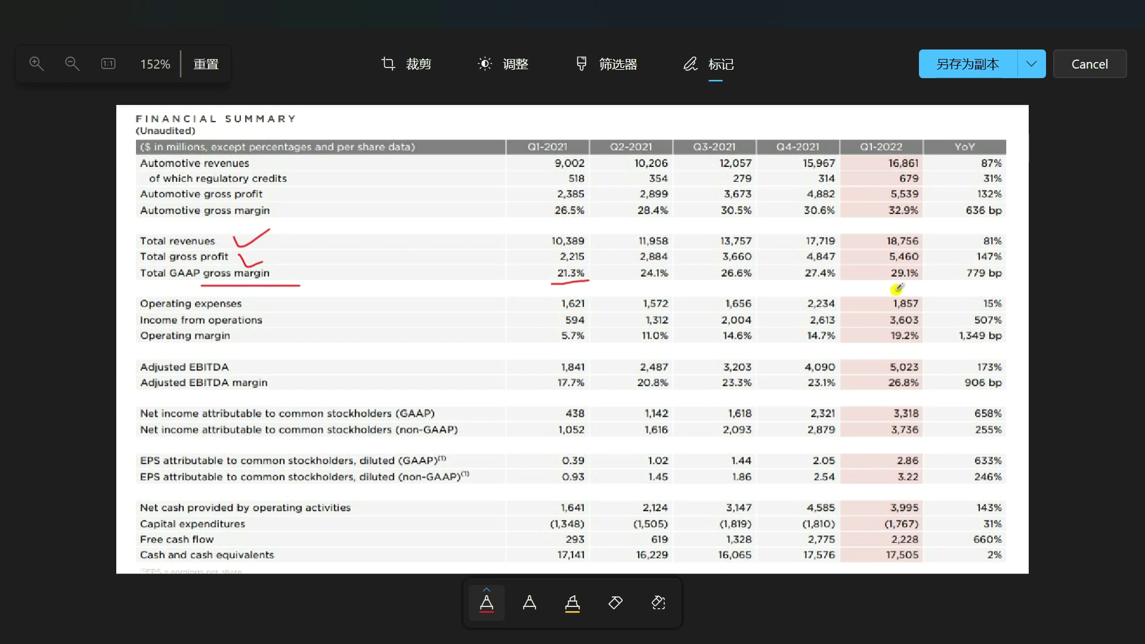
pyautogui.moveTo(883, 282); pyautogui.dragTo(919, 278)
pyautogui.moveTo(548, 283)
pyautogui.mouseDown()
pyautogui.moveTo(556, 264)
pyautogui.moveTo(597, 270)
pyautogui.moveTo(597, 280)
pyautogui.mouseUp()
pyautogui.moveTo(961, 285); pyautogui.dragTo(1016, 284)
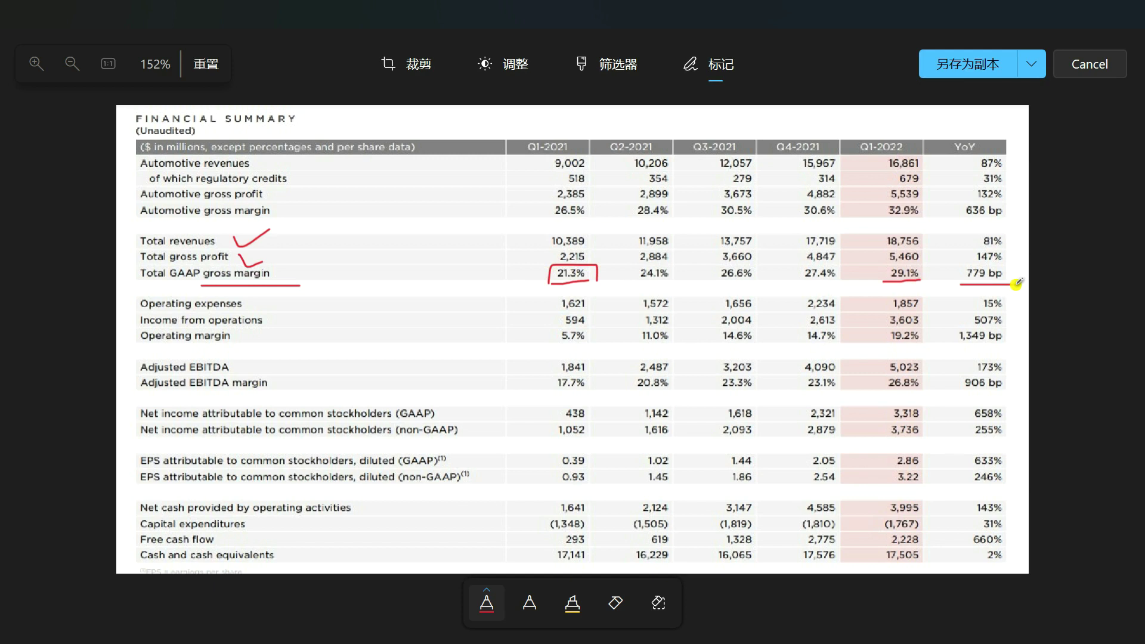
# - Underline the Operating margin, Income from operations and Total revenues row labels in red
pyautogui.moveTo(136, 345); pyautogui.dragTo(243, 340)
pyautogui.moveTo(134, 328); pyautogui.dragTo(266, 330)
pyautogui.moveTo(132, 246); pyautogui.dragTo(219, 242)
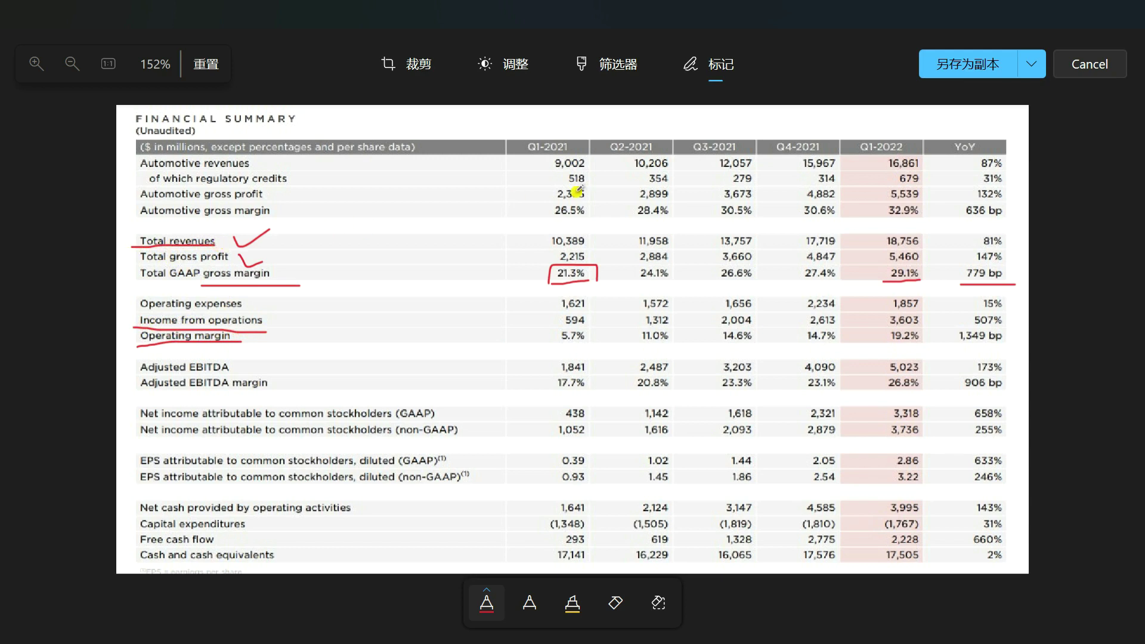
# - Box the Q1-2022 total revenues, and circle the Q1-2022 and Q1-2021 operating expenses and the Q1-2021 total revenues
pyautogui.moveTo(880, 251); pyautogui.dragTo(928, 250)
pyautogui.moveTo(881, 250)
pyautogui.mouseDown()
pyautogui.moveTo(881, 236)
pyautogui.moveTo(926, 227)
pyautogui.moveTo(928, 247)
pyautogui.mouseUp()
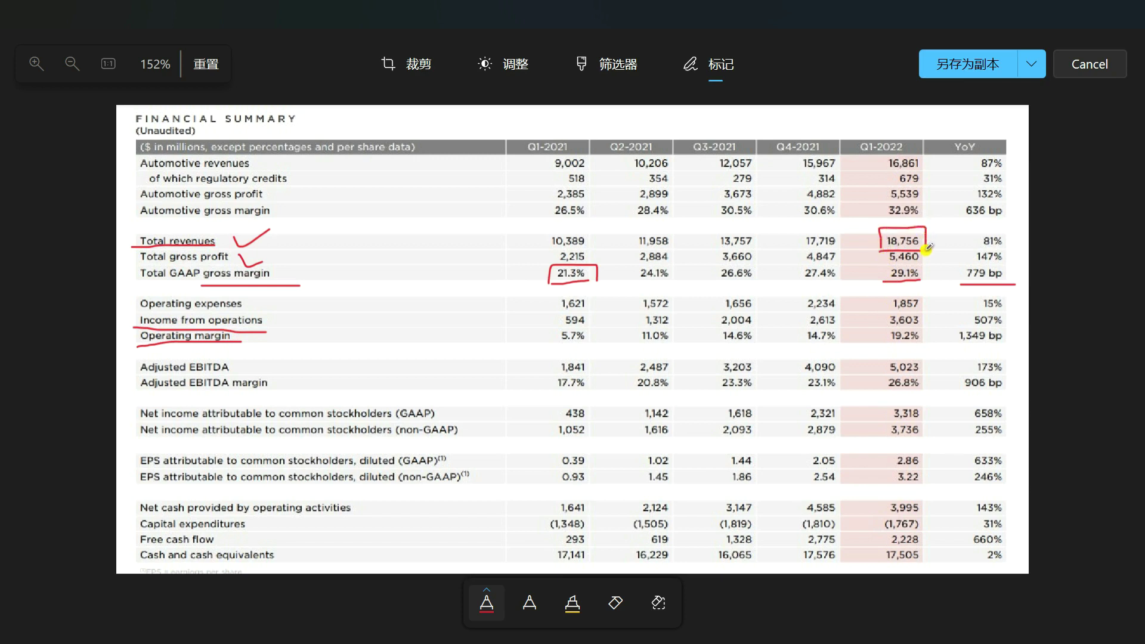
pyautogui.moveTo(916, 294)
pyautogui.mouseDown()
pyautogui.moveTo(887, 308)
pyautogui.moveTo(930, 296)
pyautogui.moveTo(913, 290)
pyautogui.mouseUp()
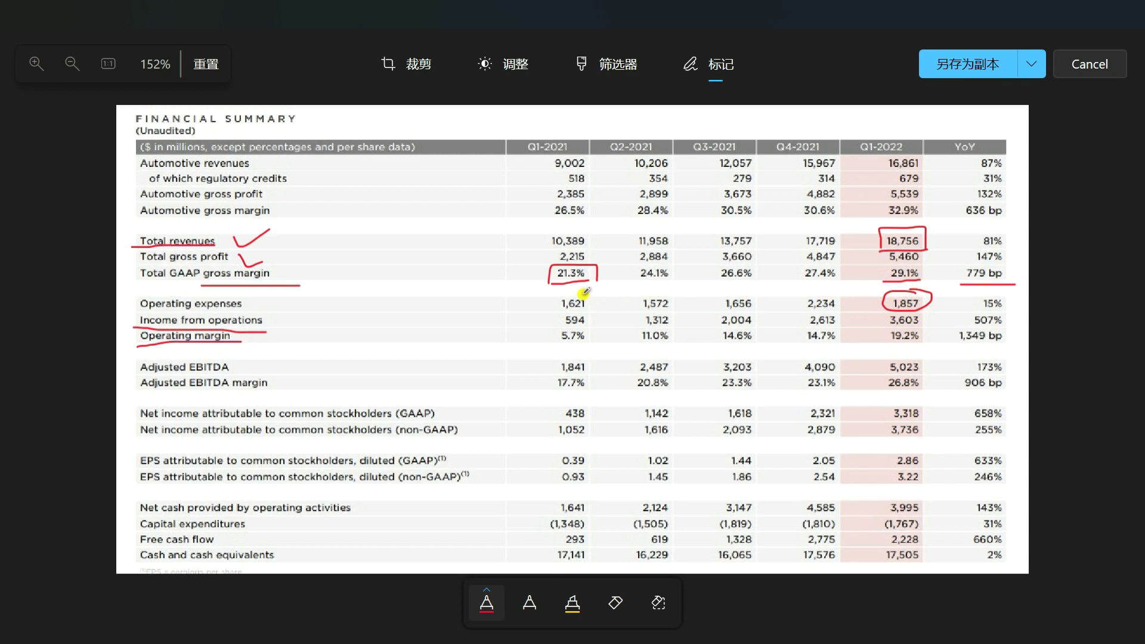
pyautogui.moveTo(587, 291)
pyautogui.mouseDown()
pyautogui.moveTo(555, 294)
pyautogui.moveTo(566, 311)
pyautogui.moveTo(597, 291)
pyautogui.mouseUp()
pyautogui.moveTo(583, 225)
pyautogui.mouseDown()
pyautogui.moveTo(540, 239)
pyautogui.moveTo(582, 224)
pyautogui.mouseUp()
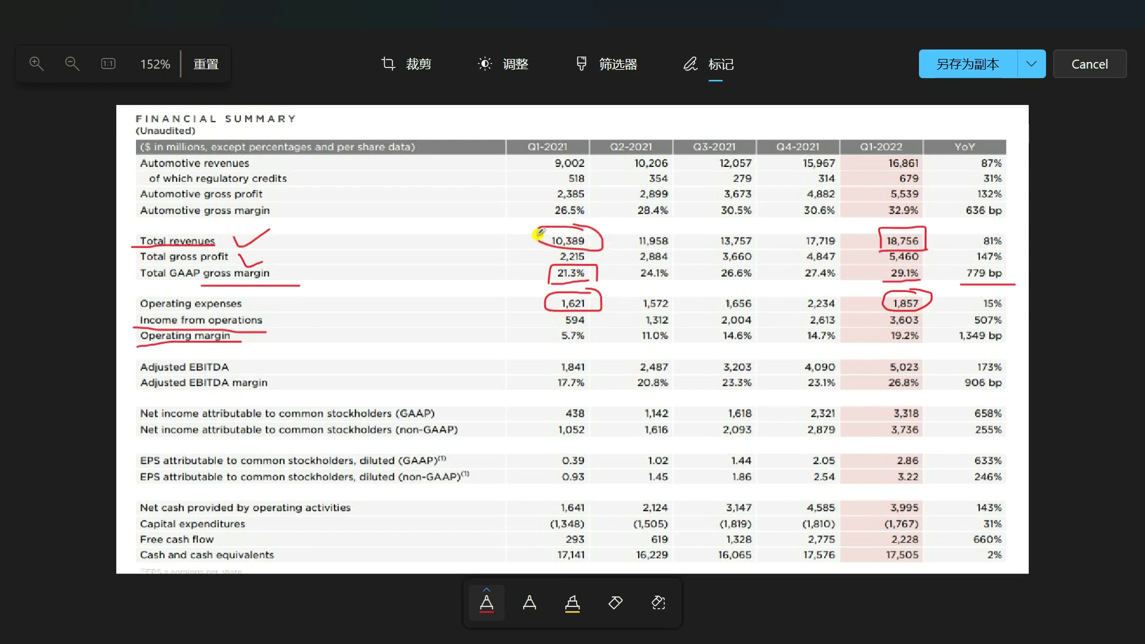
# - Underline the YoY values of total revenues and operating expenses, and add marks beside the gross margin and operating margin labels
pyautogui.moveTo(976, 247); pyautogui.dragTo(1027, 247)
pyautogui.moveTo(976, 313); pyautogui.dragTo(1012, 309)
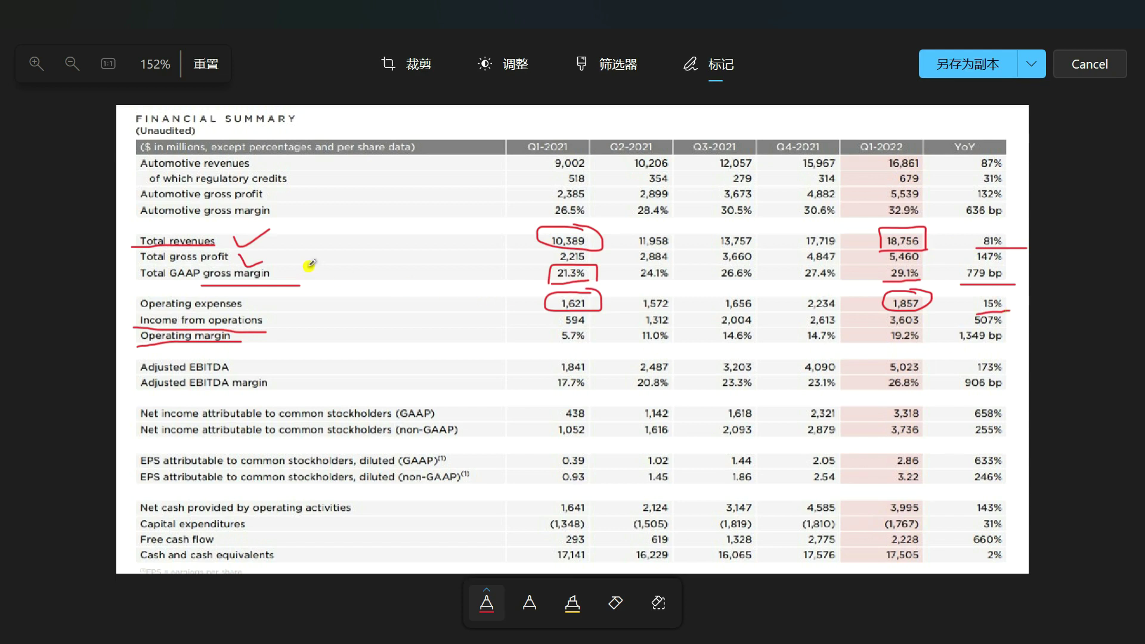
pyautogui.moveTo(294, 272); pyautogui.dragTo(340, 260)
pyautogui.moveTo(287, 334); pyautogui.dragTo(336, 325)
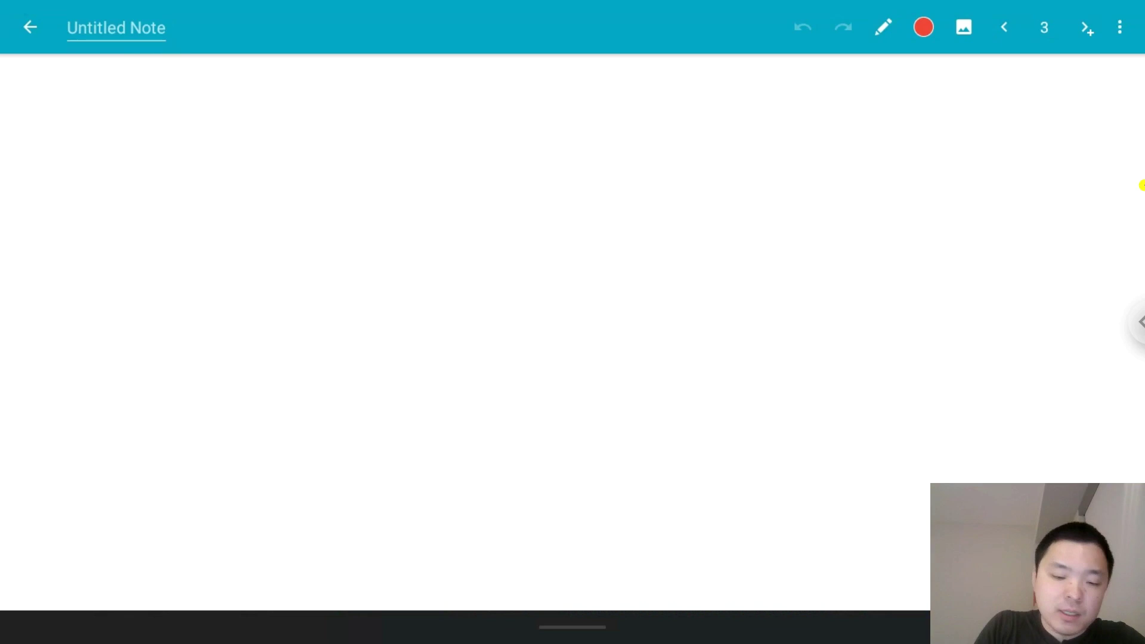
# - Switch to a blank page in the handwriting note app and write the row labels A and B in red, one above the other
pyautogui.moveTo(143, 153)
pyautogui.mouseDown()
pyautogui.moveTo(120, 219)
pyautogui.moveTo(174, 220)
pyautogui.mouseUp()
pyautogui.moveTo(127, 191); pyautogui.dragTo(174, 189)
pyautogui.moveTo(131, 368); pyautogui.dragTo(132, 444)
pyautogui.moveTo(126, 368)
pyautogui.mouseDown()
pyautogui.moveTo(133, 440)
pyautogui.moveTo(150, 369)
pyautogui.moveTo(182, 416)
pyautogui.moveTo(109, 459)
pyautogui.mouseUp()
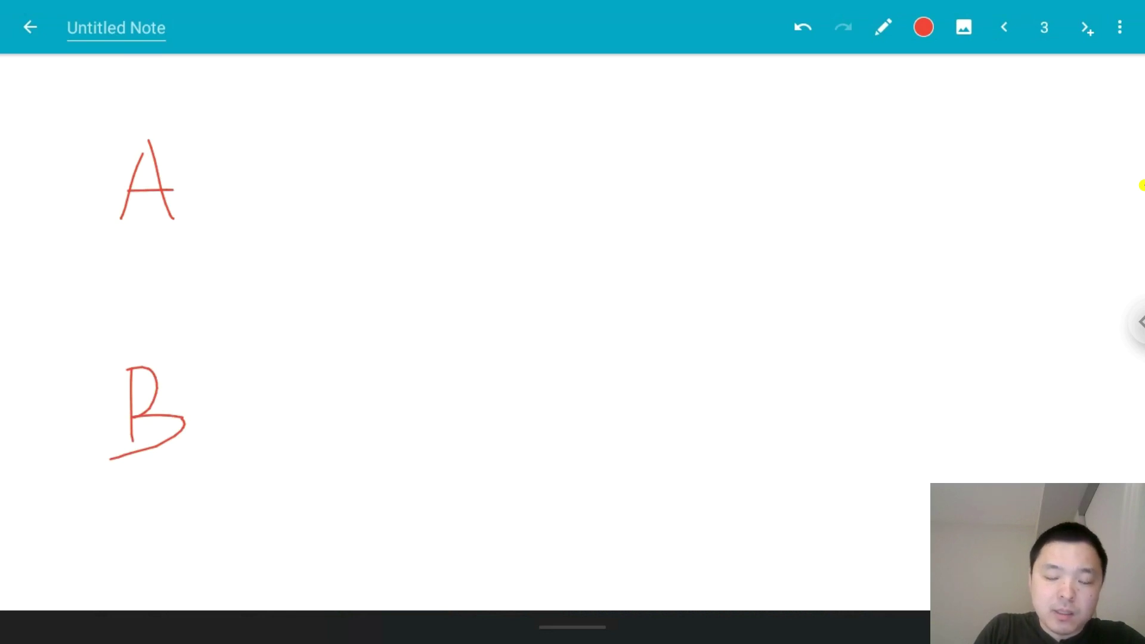
# - Handwrite the series 1, 2, 4, 8, 16 in row A
pyautogui.moveTo(309, 137); pyautogui.dragTo(321, 215)
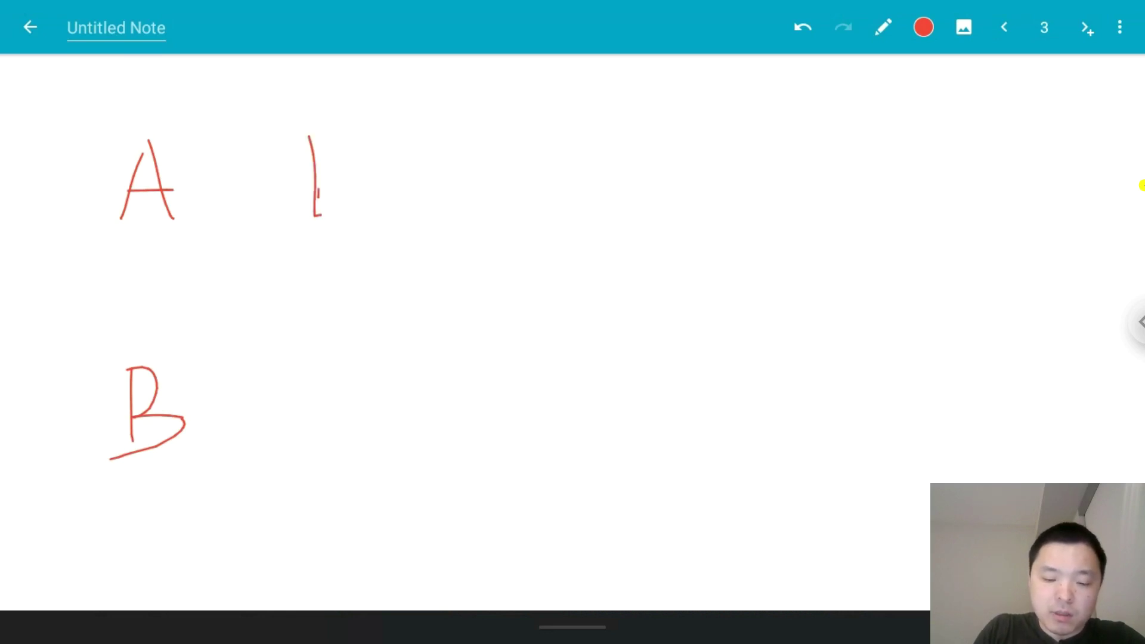
pyautogui.moveTo(458, 147)
pyautogui.mouseDown()
pyautogui.moveTo(479, 193)
pyautogui.moveTo(532, 191)
pyautogui.mouseUp()
pyautogui.moveTo(649, 138)
pyautogui.mouseDown()
pyautogui.moveTo(701, 165)
pyautogui.moveTo(664, 151)
pyautogui.moveTo(672, 215)
pyautogui.mouseUp()
pyautogui.moveTo(823, 130)
pyautogui.mouseDown()
pyautogui.moveTo(838, 200)
pyautogui.moveTo(846, 132)
pyautogui.mouseUp()
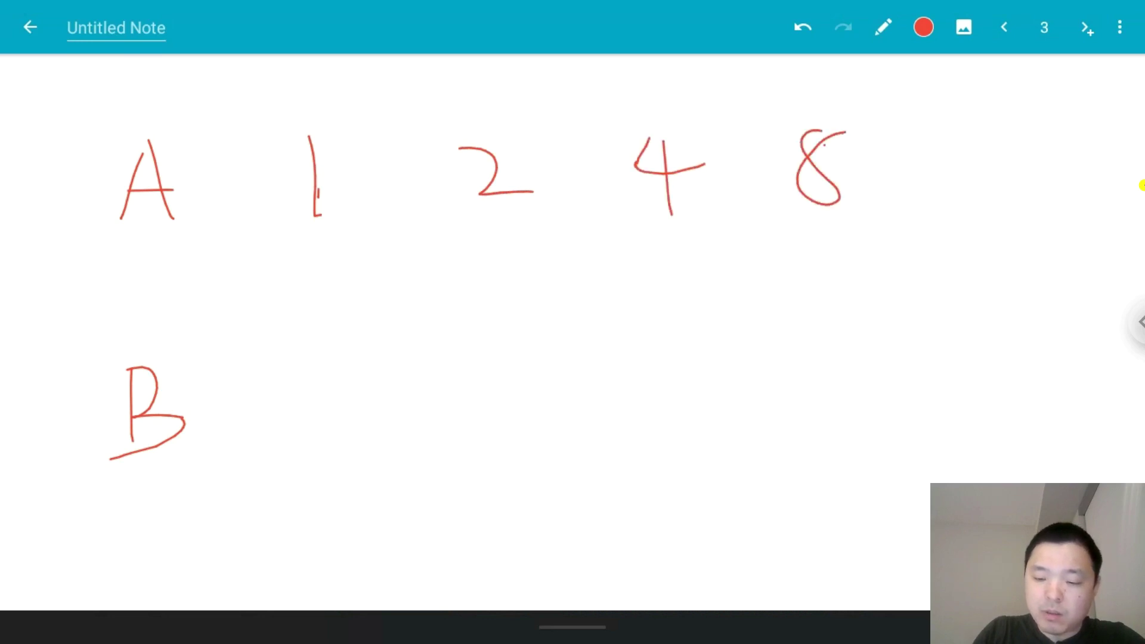
pyautogui.moveTo(973, 142); pyautogui.dragTo(972, 205)
pyautogui.moveTo(1020, 126); pyautogui.dragTo(984, 176)
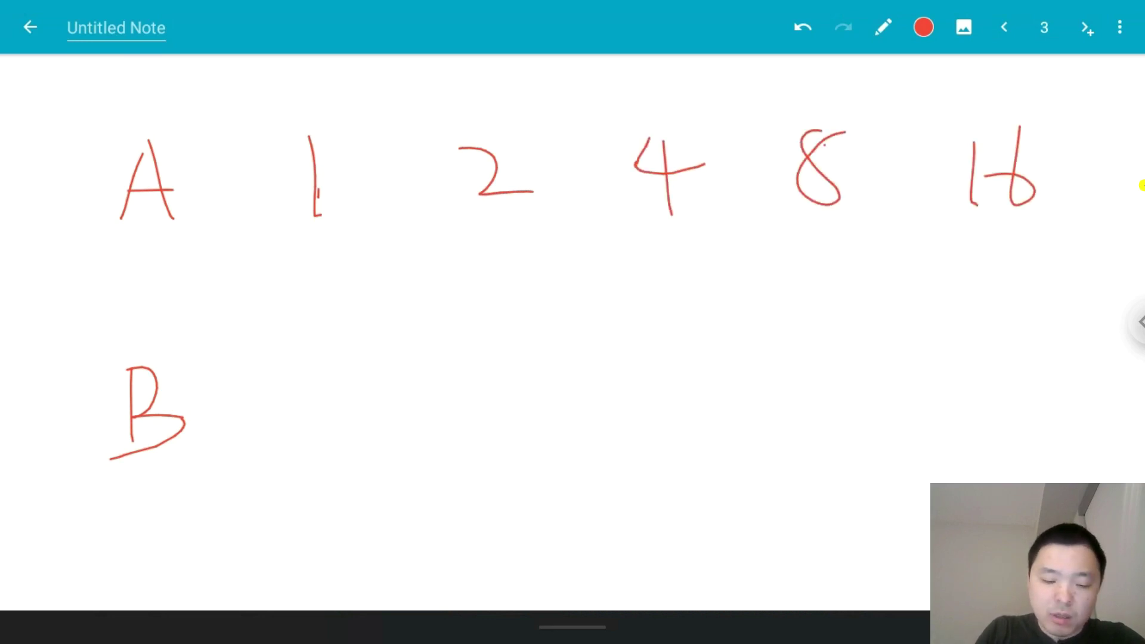
# - Handwrite the series 100, 101, 102, 103, 104 in row B
pyautogui.moveTo(269, 377); pyautogui.dragTo(271, 455)
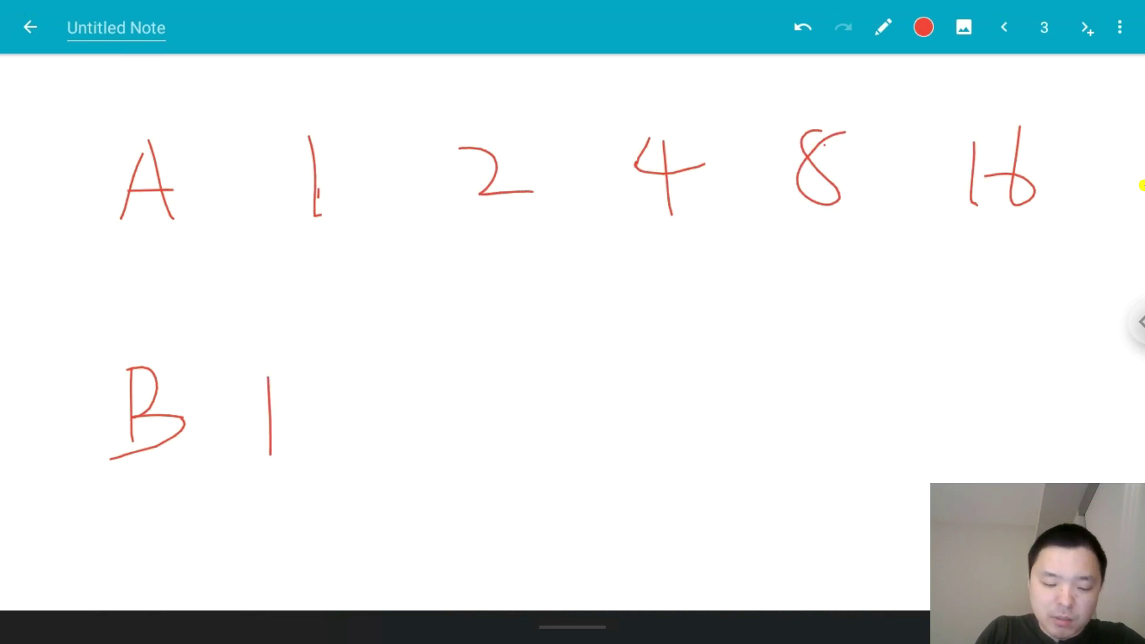
pyautogui.moveTo(302, 395)
pyautogui.mouseDown()
pyautogui.moveTo(368, 383)
pyautogui.moveTo(355, 387)
pyautogui.mouseUp()
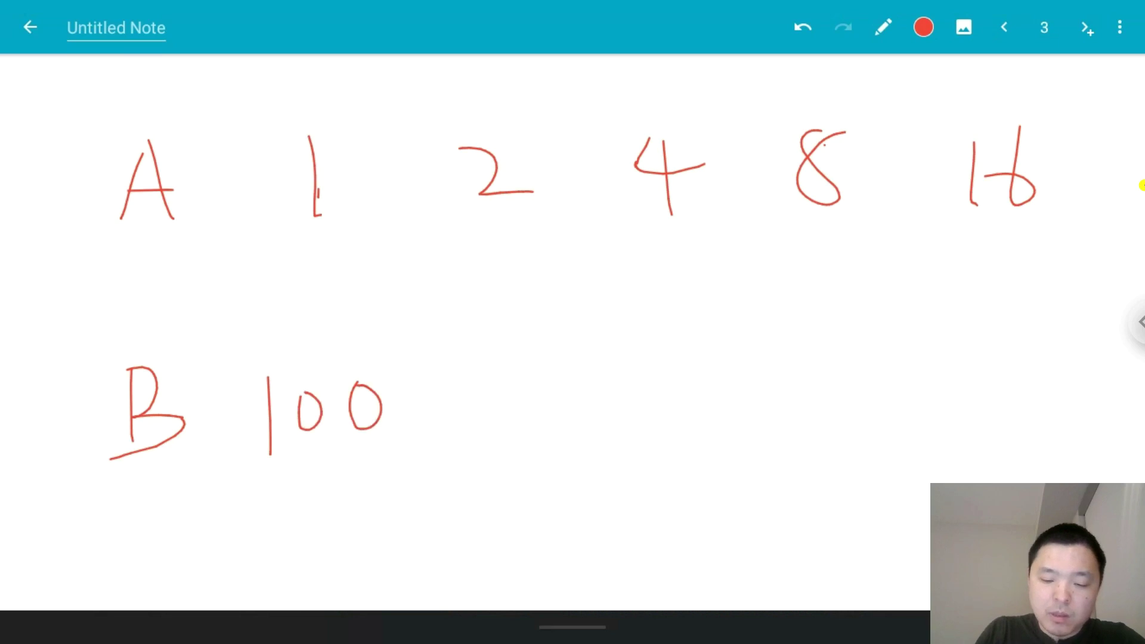
pyautogui.moveTo(465, 373); pyautogui.dragTo(471, 447)
pyautogui.moveTo(499, 388)
pyautogui.mouseDown()
pyautogui.moveTo(502, 423)
pyautogui.moveTo(530, 392)
pyautogui.mouseUp()
pyautogui.moveTo(557, 360); pyautogui.dragTo(560, 463)
pyautogui.moveTo(644, 374); pyautogui.dragTo(643, 439)
pyautogui.moveTo(673, 388); pyautogui.dragTo(693, 386)
pyautogui.moveTo(704, 363); pyautogui.dragTo(816, 422)
pyautogui.moveTo(844, 383)
pyautogui.mouseDown()
pyautogui.moveTo(918, 416)
pyautogui.moveTo(892, 440)
pyautogui.mouseUp()
pyautogui.moveTo(985, 365); pyautogui.dragTo(987, 414)
pyautogui.moveTo(1021, 380)
pyautogui.mouseDown()
pyautogui.moveTo(1038, 399)
pyautogui.moveTo(1025, 380)
pyautogui.mouseUp()
pyautogui.moveTo(1067, 354)
pyautogui.mouseDown()
pyautogui.moveTo(1102, 387)
pyautogui.moveTo(1057, 443)
pyautogui.mouseUp()
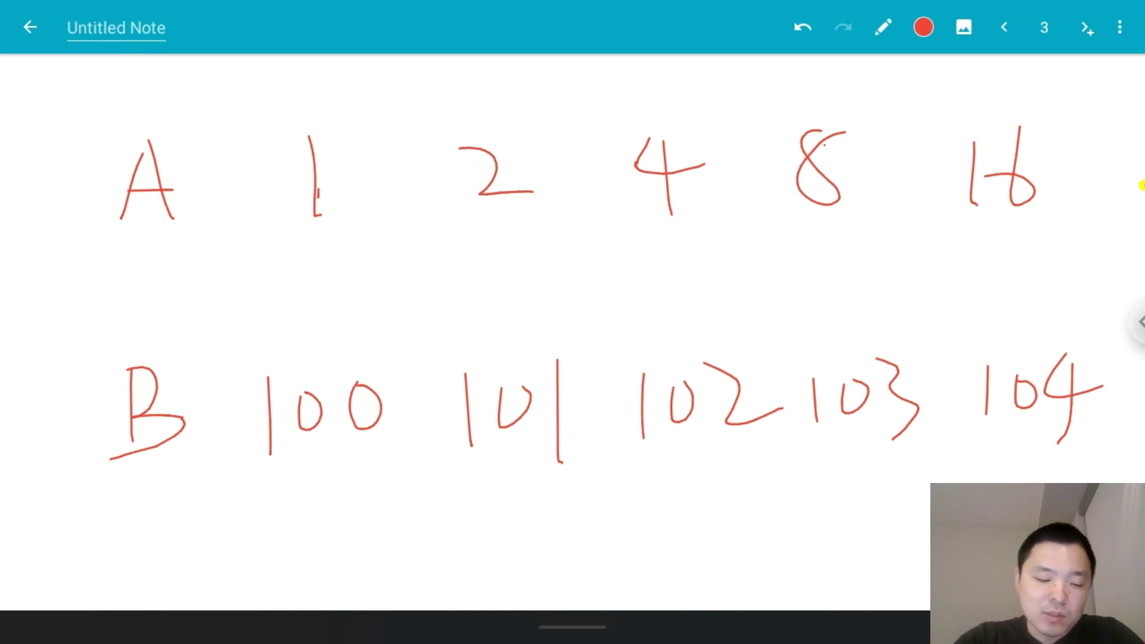
# - Underline the labels A and B and the first value, 100, in row B
pyautogui.moveTo(97, 236); pyautogui.dragTo(214, 229)
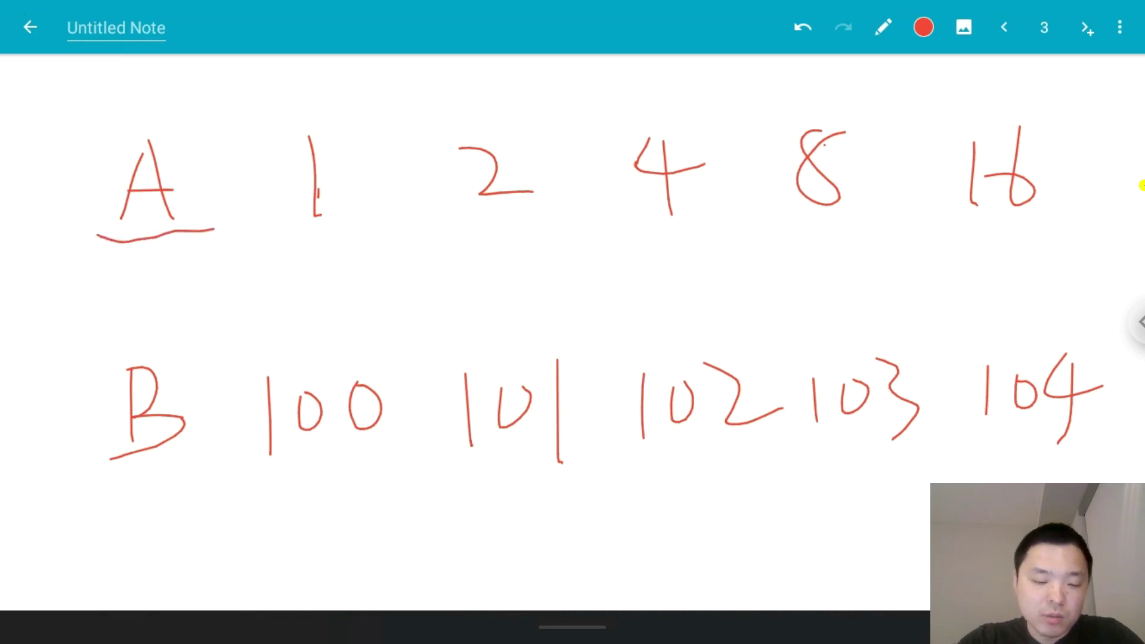
pyautogui.moveTo(92, 472)
pyautogui.mouseDown()
pyautogui.moveTo(130, 486)
pyautogui.moveTo(216, 471)
pyautogui.mouseUp()
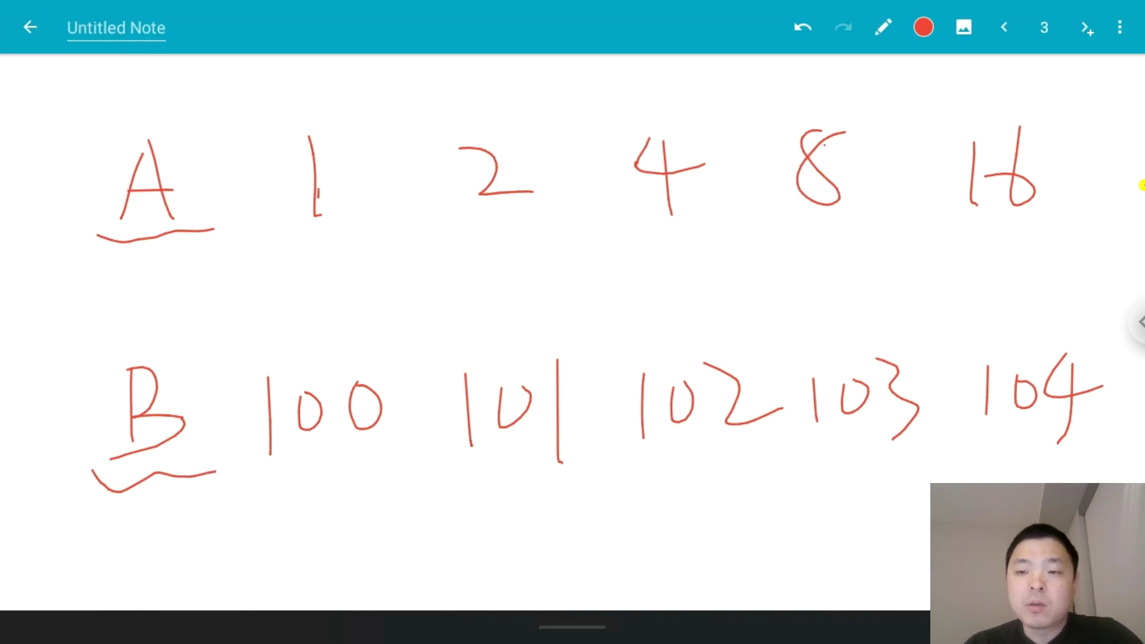
pyautogui.moveTo(243, 471); pyautogui.dragTo(390, 458)
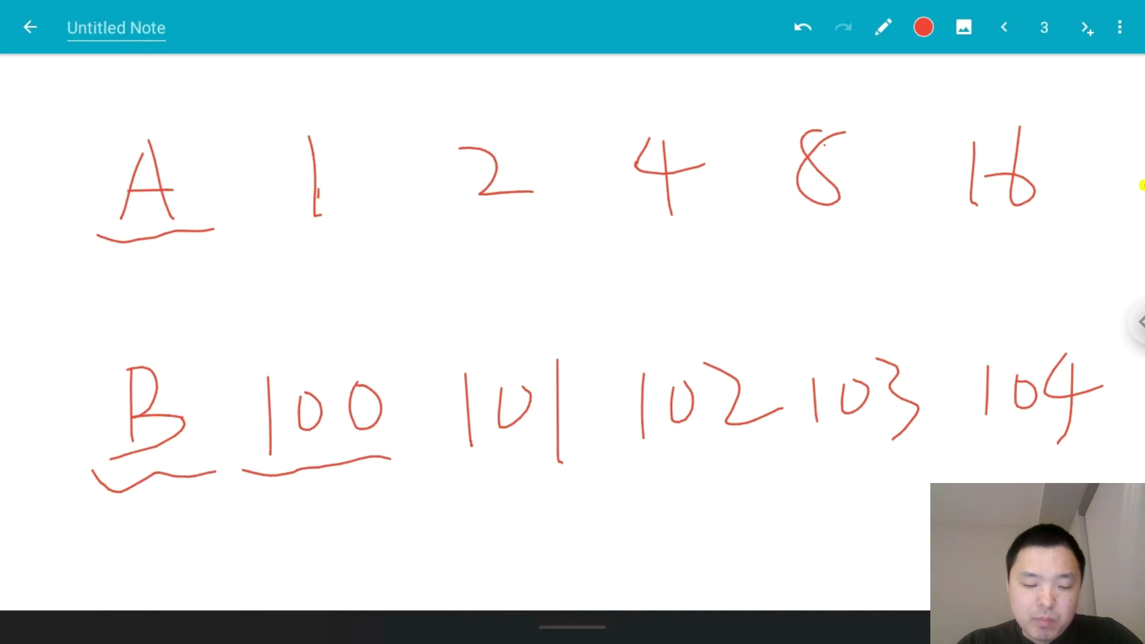